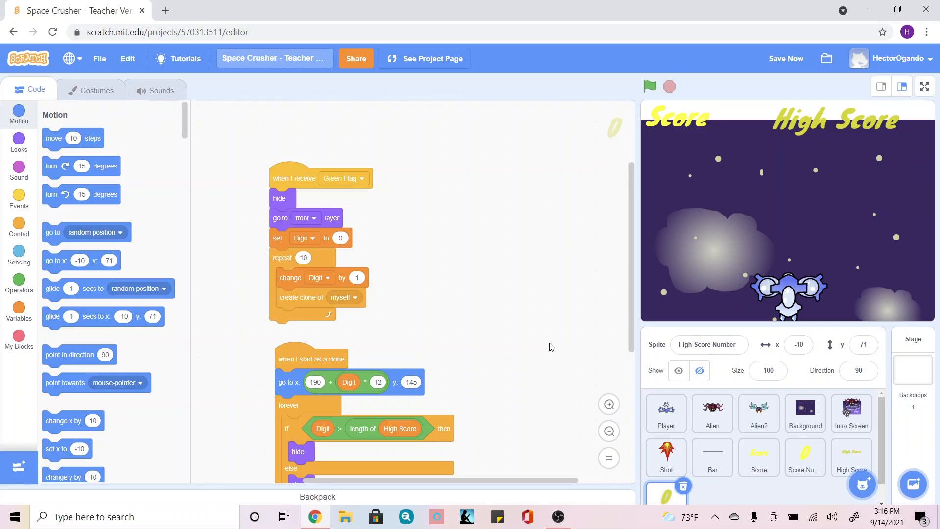
Step: Create a blank painted sprite and name it "Win Screen"
mouse_move(864, 483)
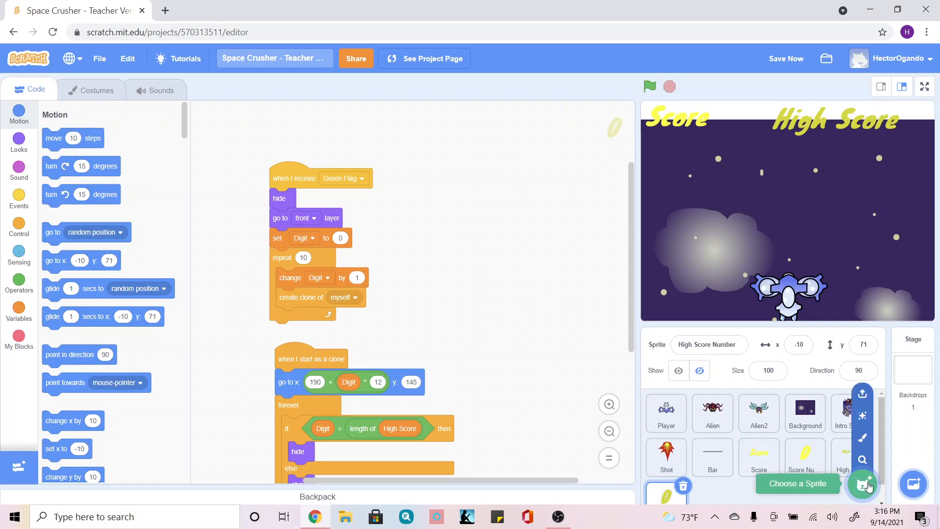
click(863, 440)
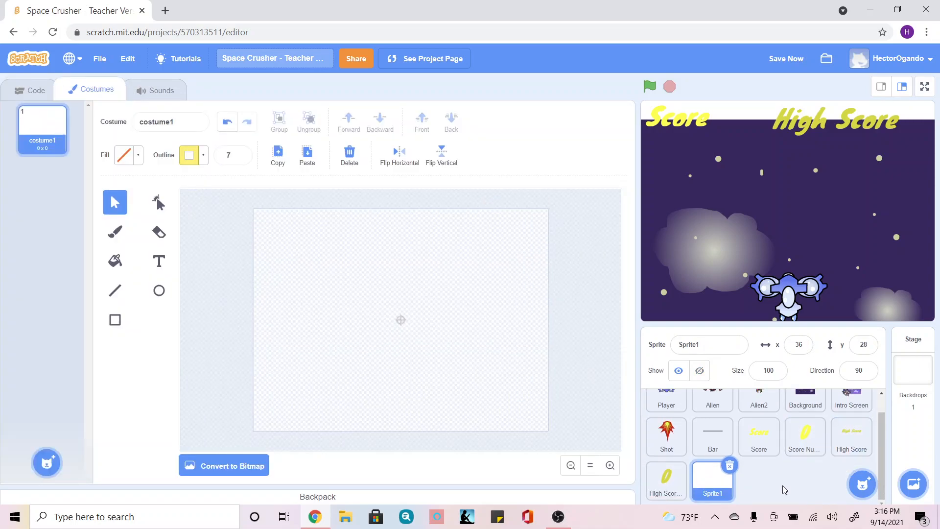
drag(720, 344, 653, 346)
text(Win Screen)
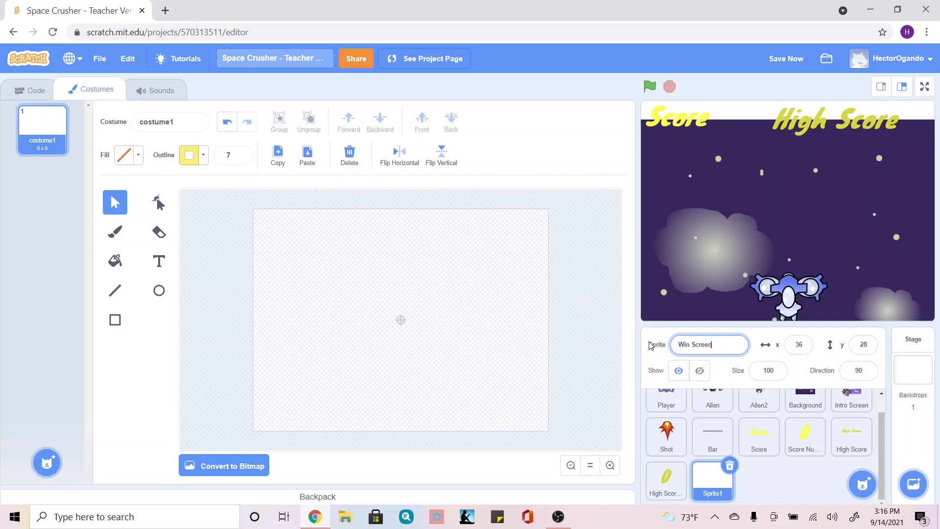
click(768, 484)
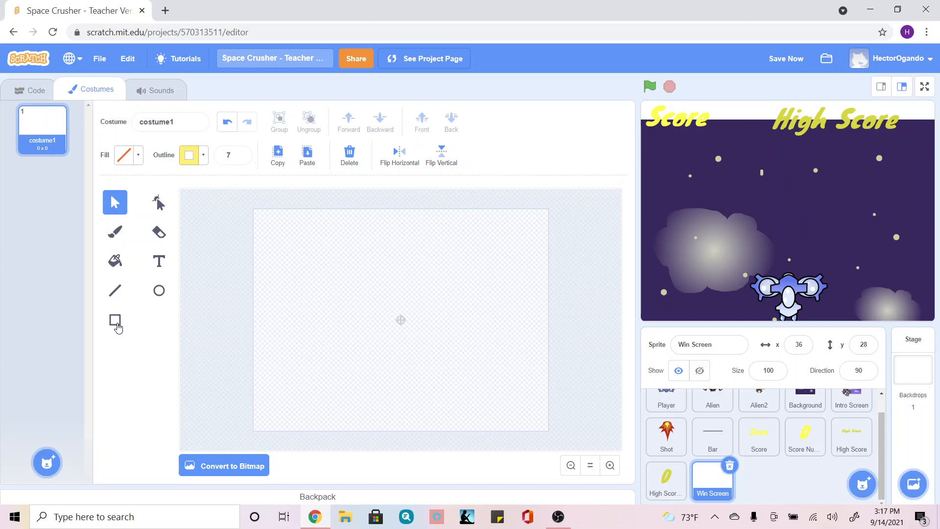
Step: Add the text "Winner !!!" to the costume in the Marker font with a yellow fill of color 18
click(170, 261)
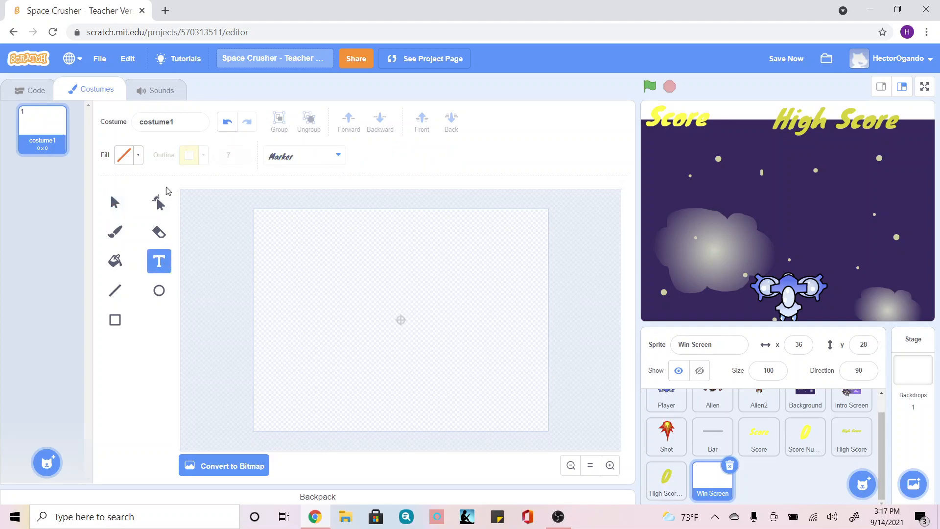
click(125, 155)
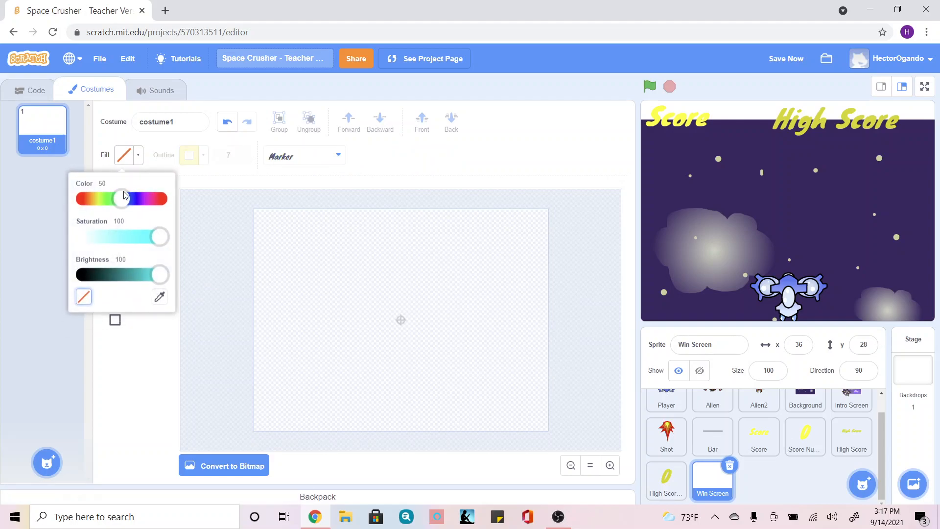
click(98, 199)
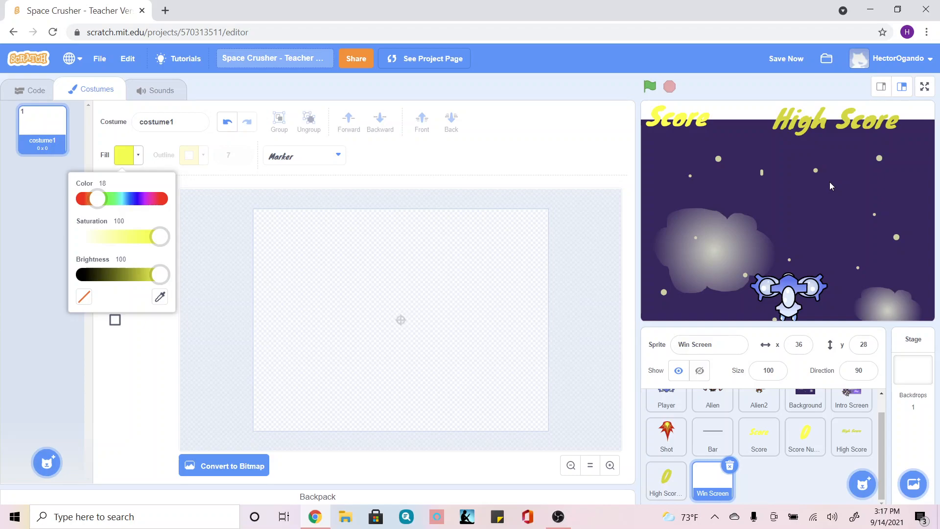
click(338, 156)
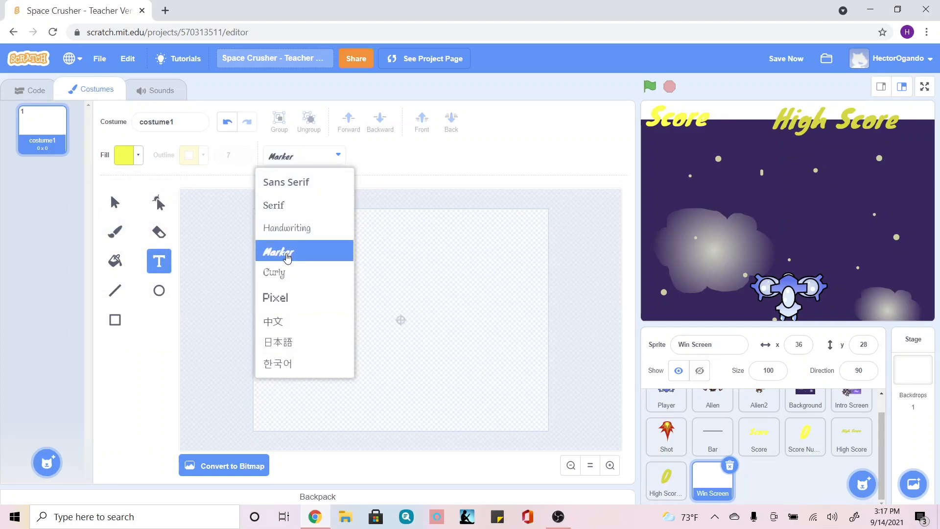
click(287, 254)
click(336, 314)
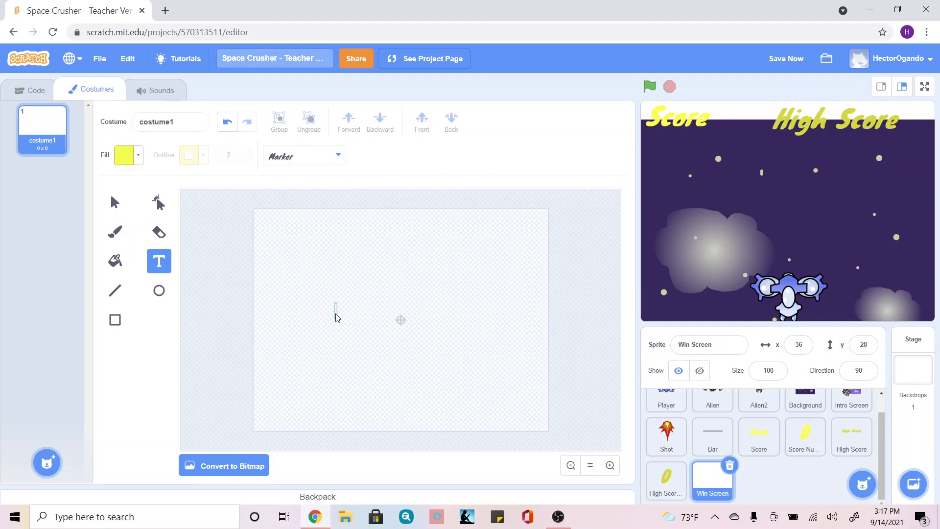
text(Winner !!!)
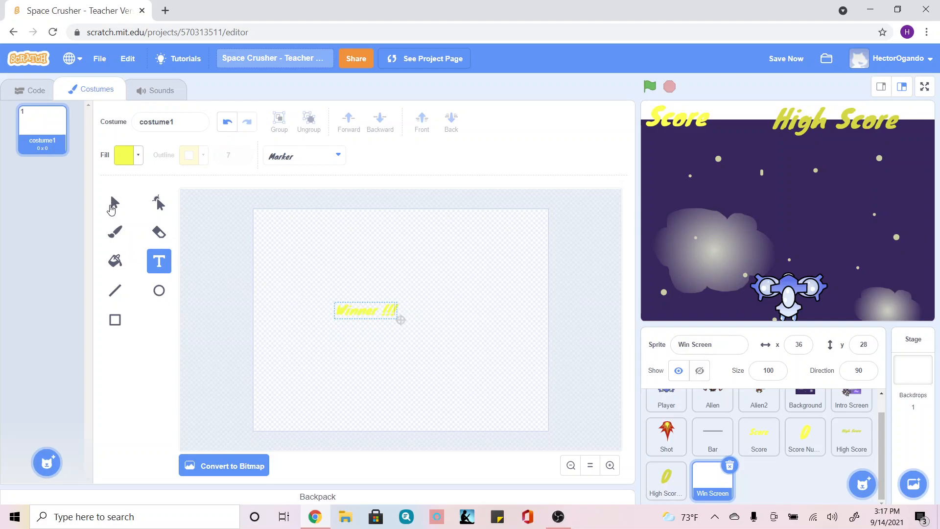
Step: Enlarge the "Winner !!!" text to about 343 x 77 and center it on the canvas
click(111, 206)
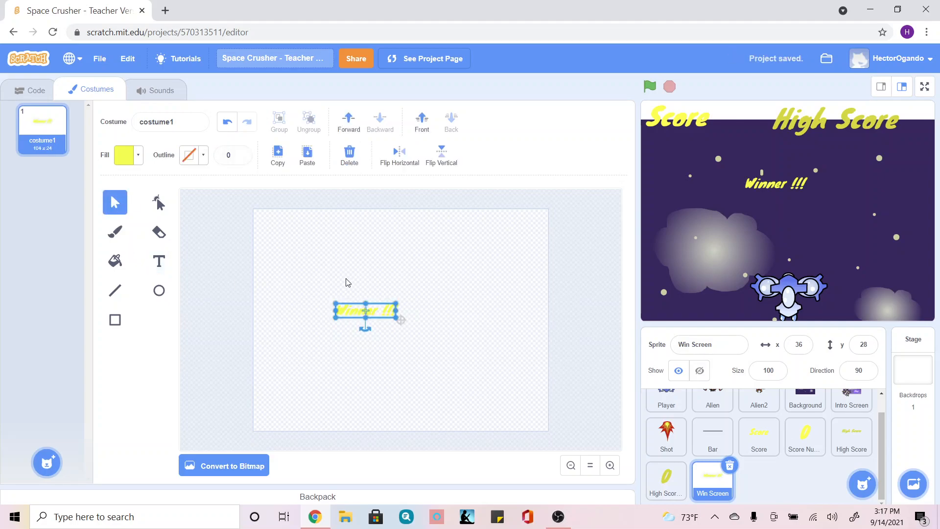
drag(394, 302, 460, 267)
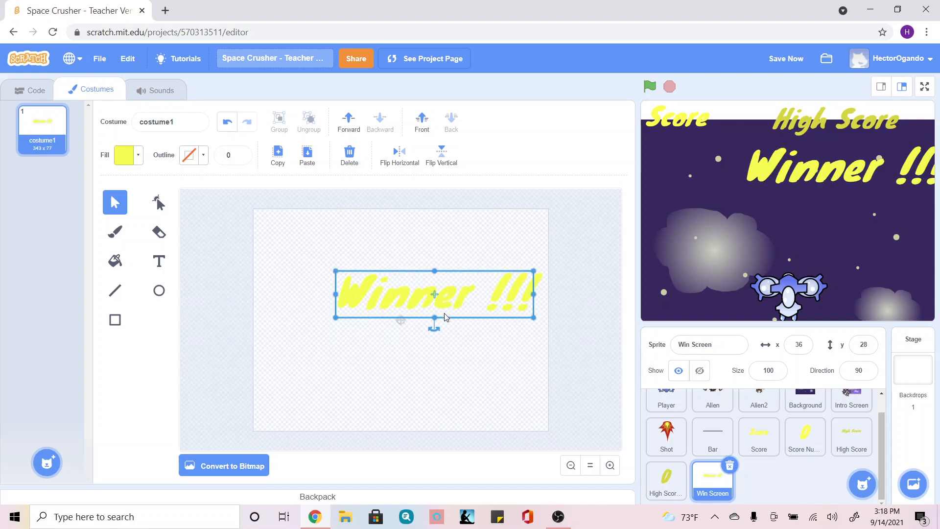
drag(440, 307, 412, 330)
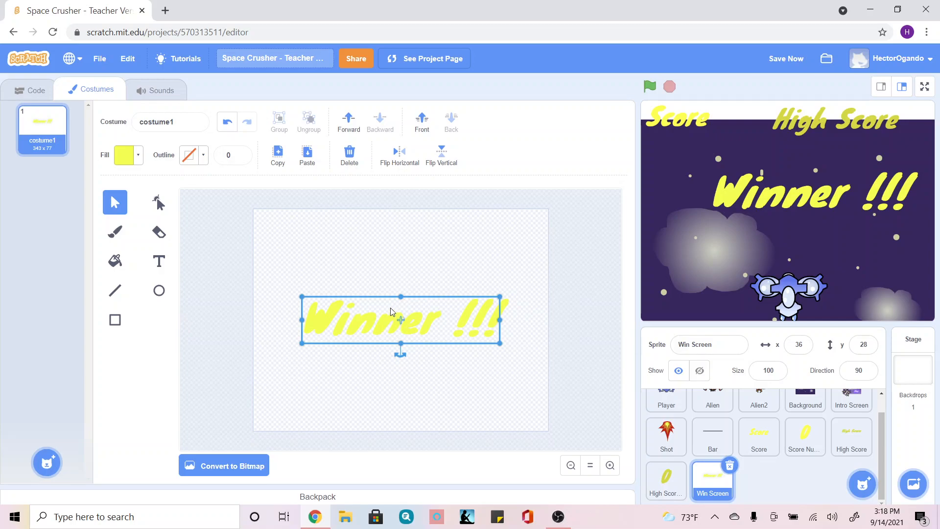
Step: Duplicate the "Winner !!!" text and fill the copy with a vertical gradient from black to transparent
click(278, 160)
click(309, 159)
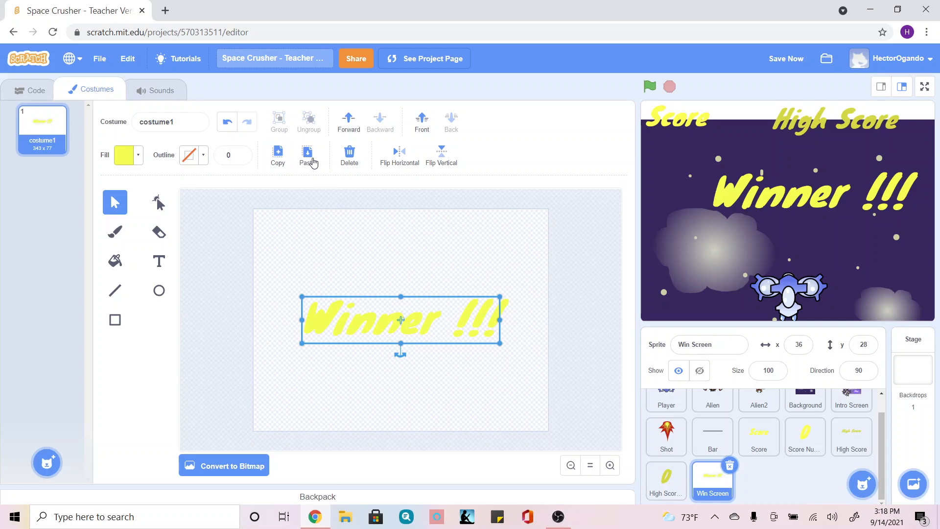
click(128, 159)
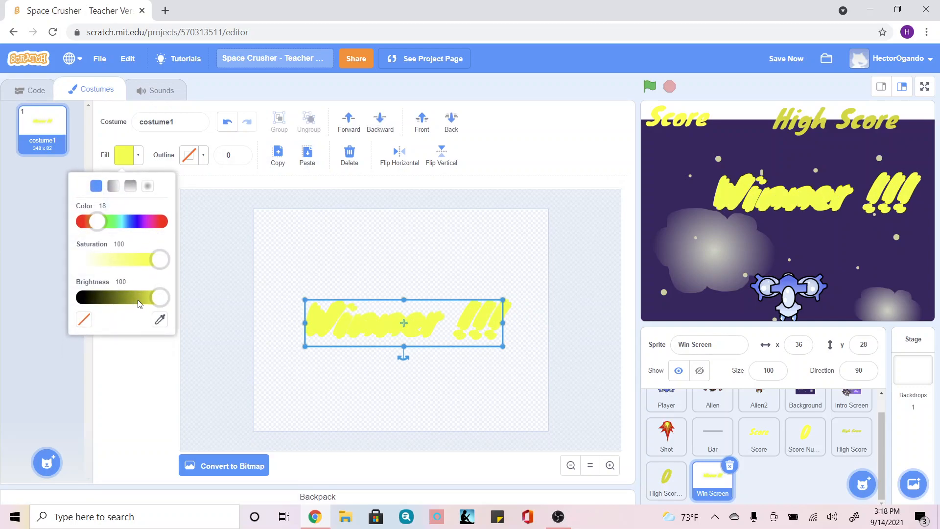
drag(135, 292, 66, 280)
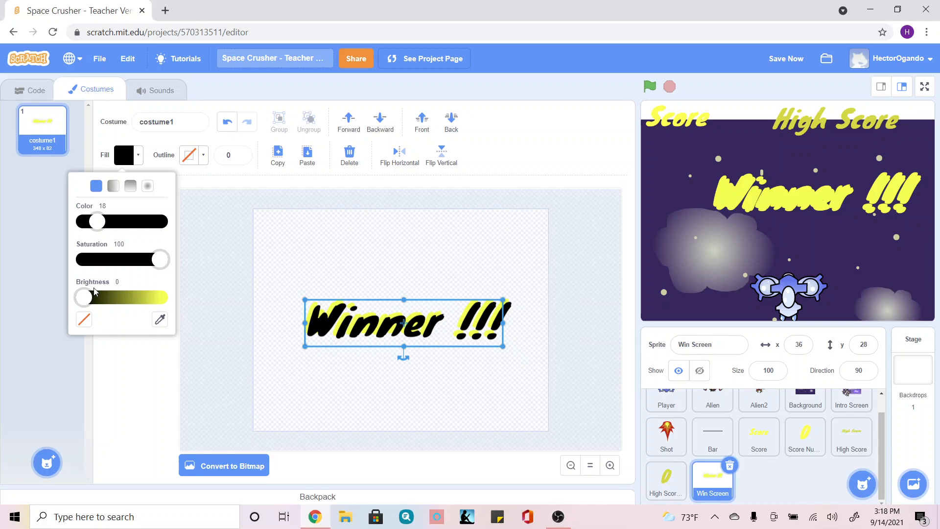
click(130, 186)
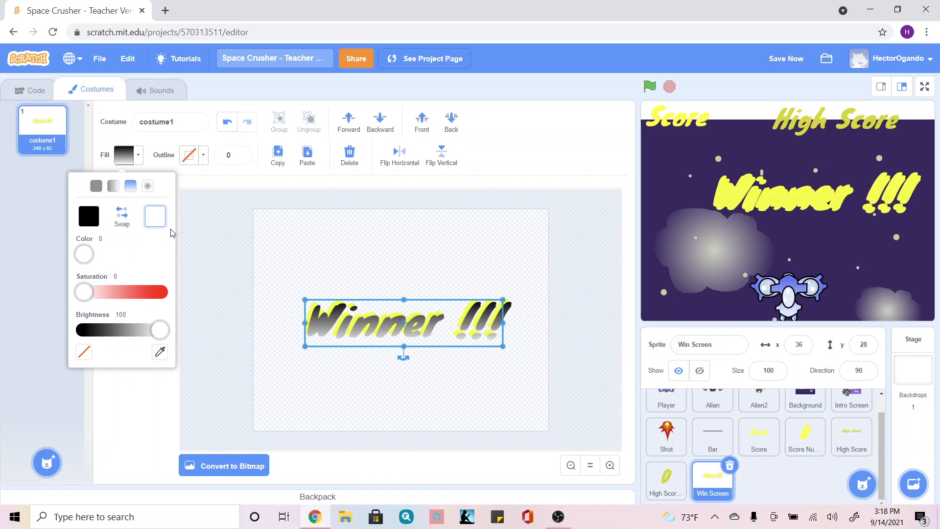
click(85, 352)
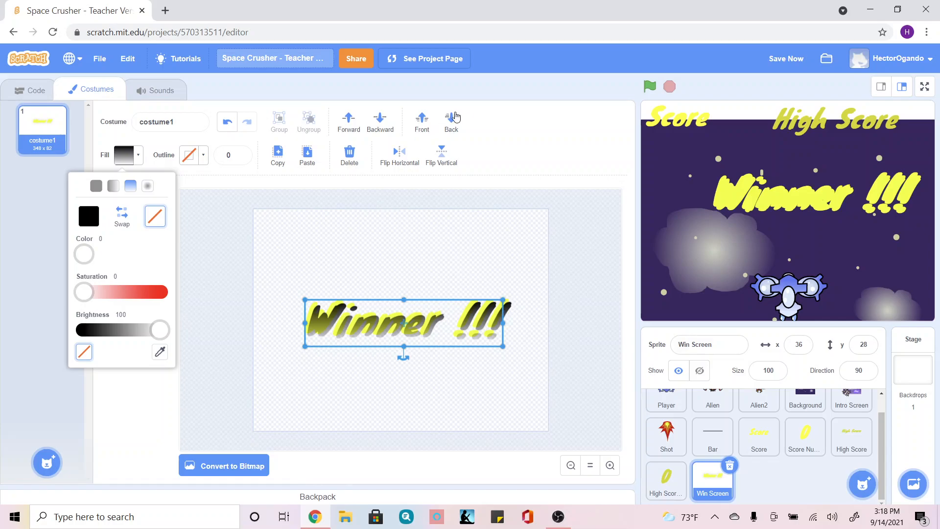
Step: Send the gradient copy behind the yellow text and shift the yellow text slightly left to widen the shadow
click(452, 122)
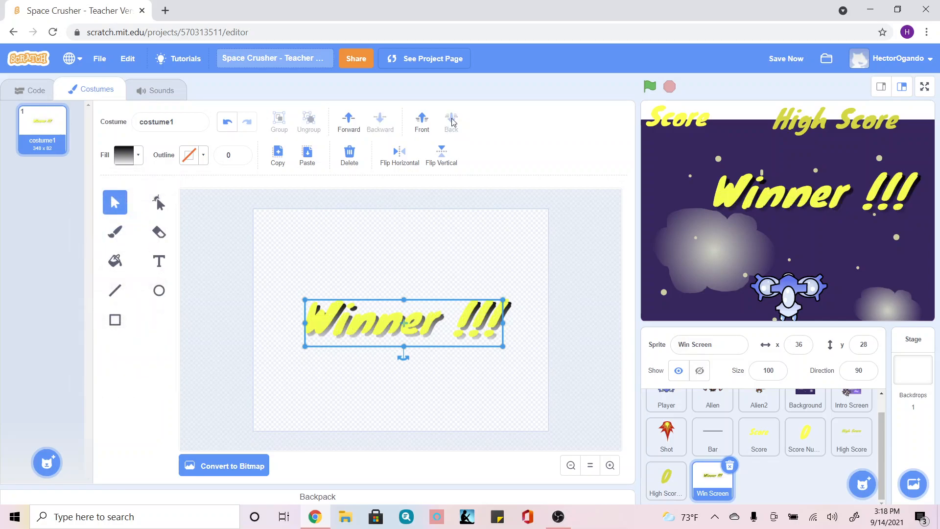
click(447, 253)
click(424, 328)
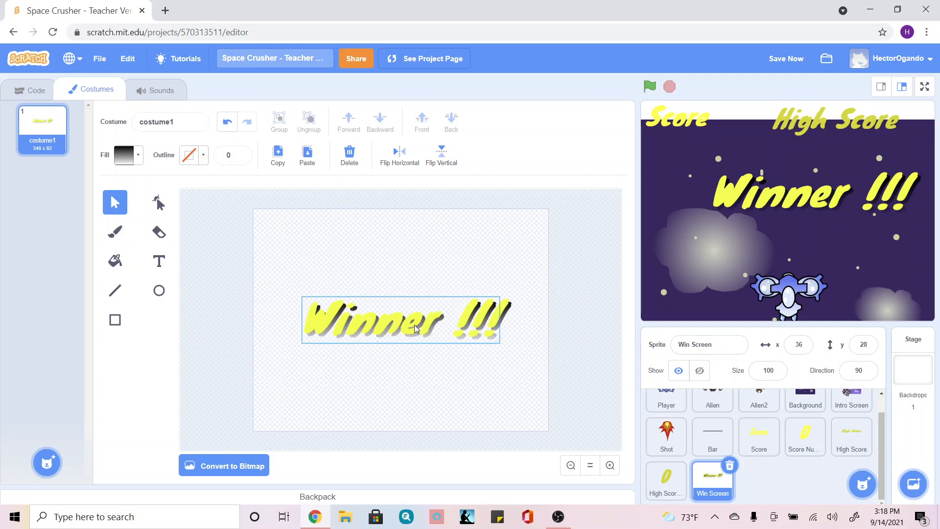
click(413, 324)
drag(413, 324, 409, 324)
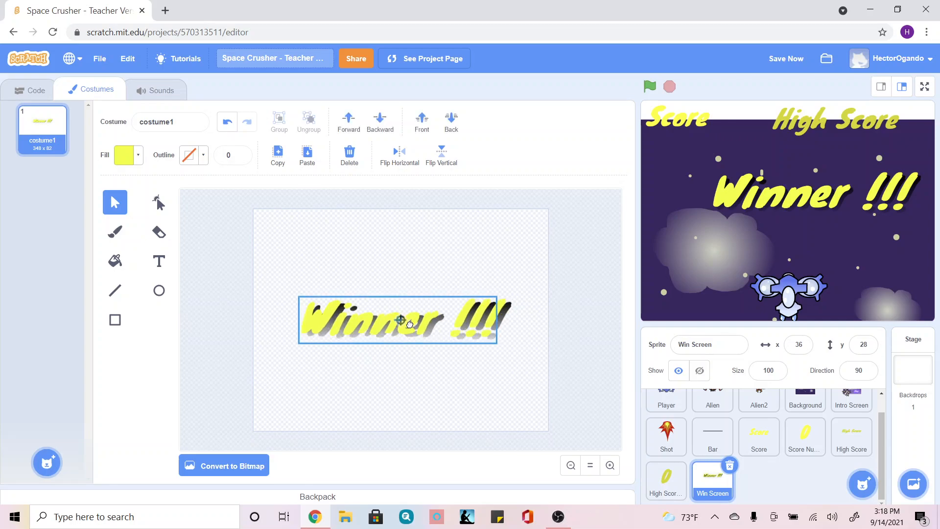
click(403, 277)
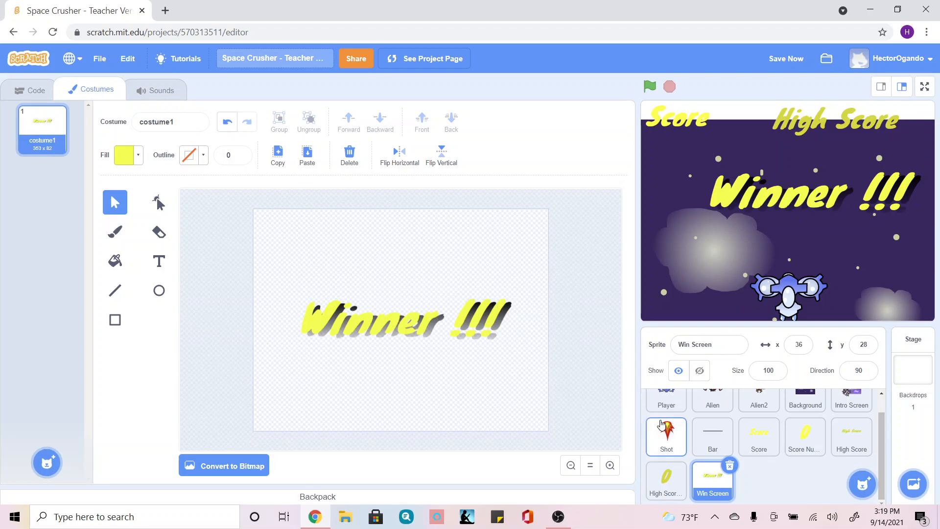
scroll(664, 421, up, 1)
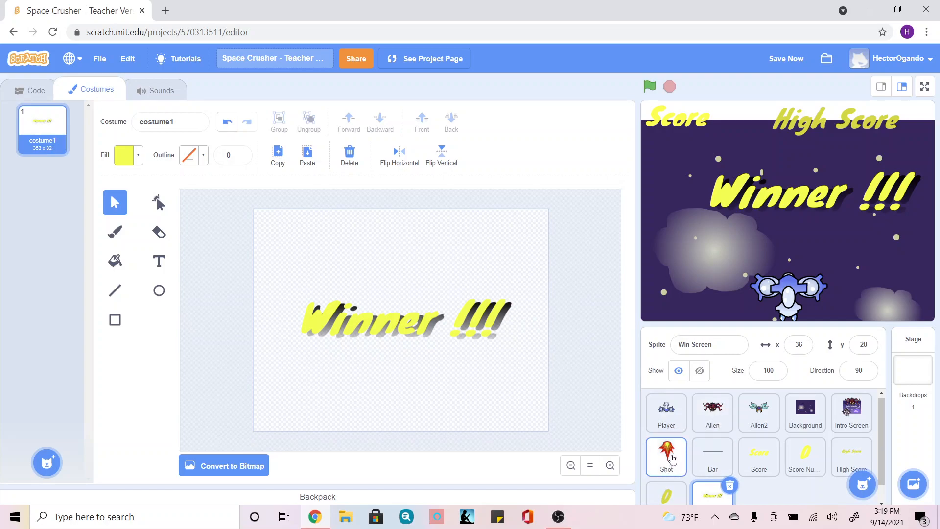
click(497, 335)
click(444, 275)
click(470, 336)
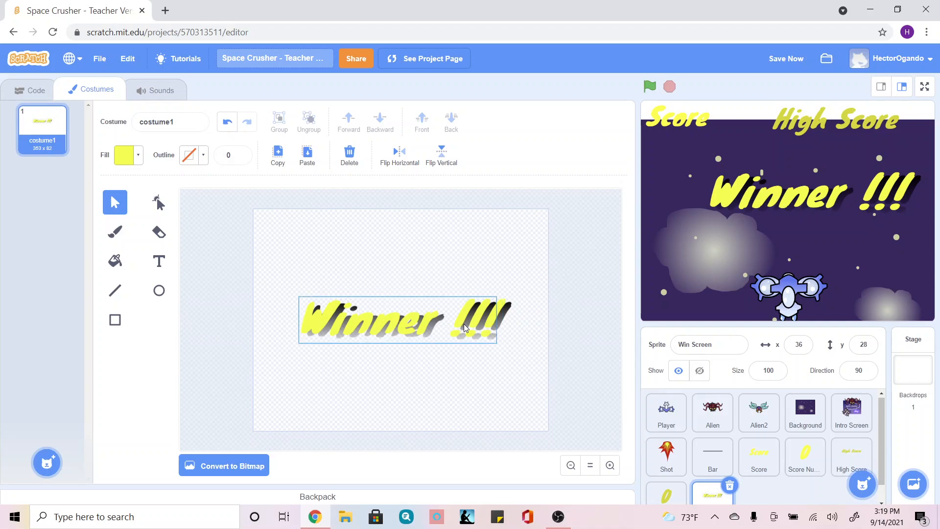
click(385, 288)
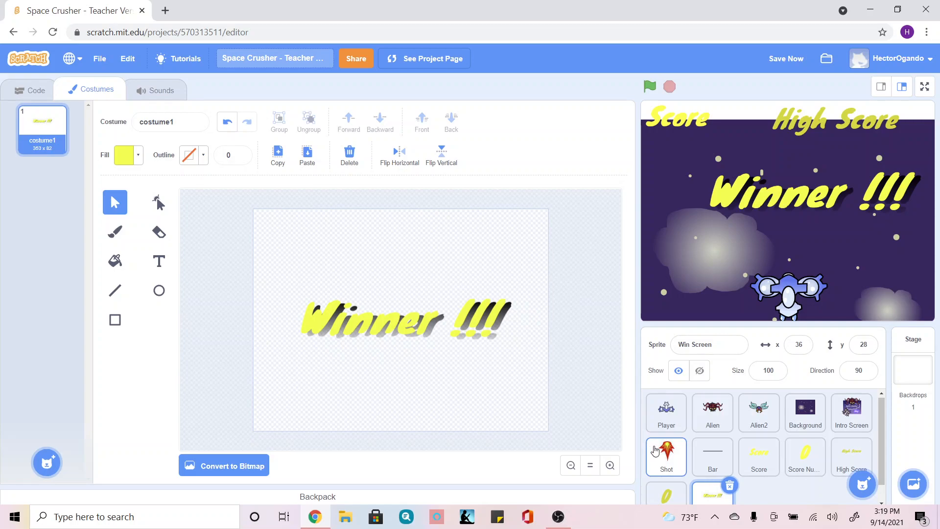
Step: Try placing a copy of the Player ship artwork behind the "Winner !!!" text in the Win Screen costume, and delete it
click(664, 453)
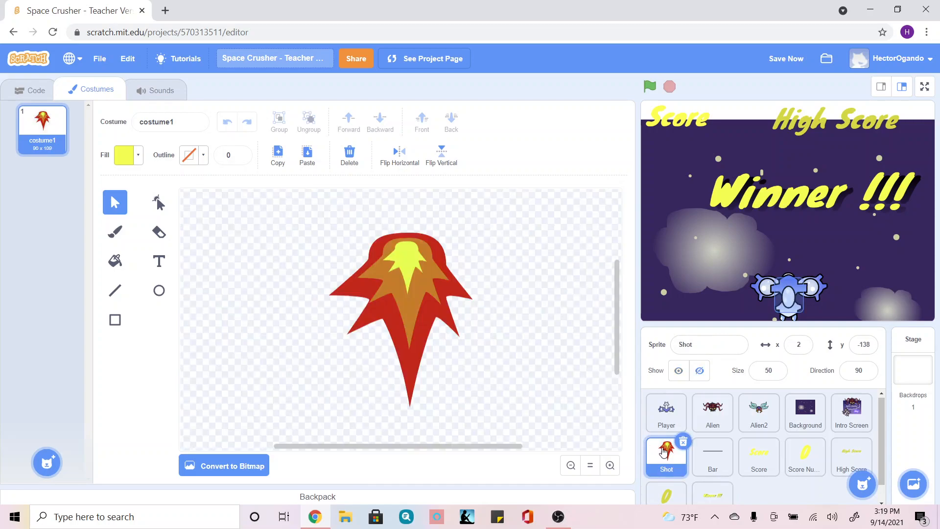
click(665, 416)
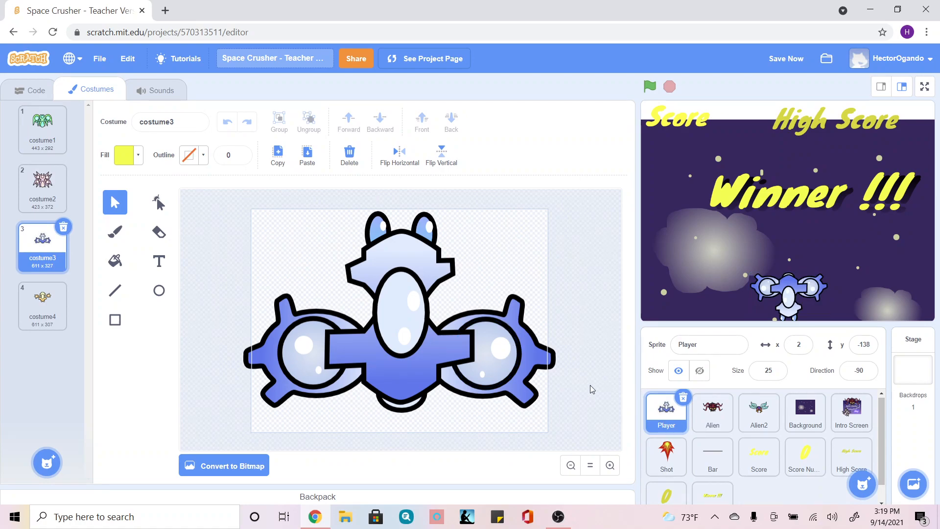
click(711, 498)
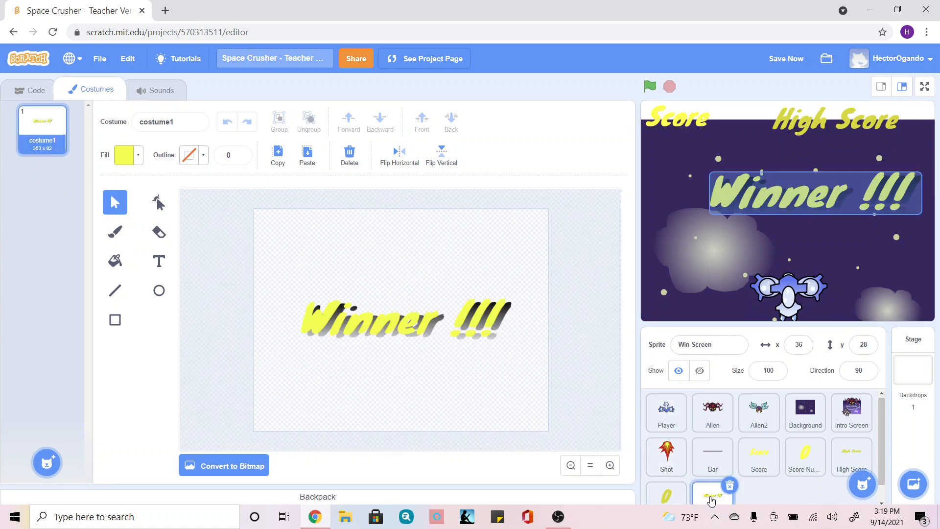
click(307, 155)
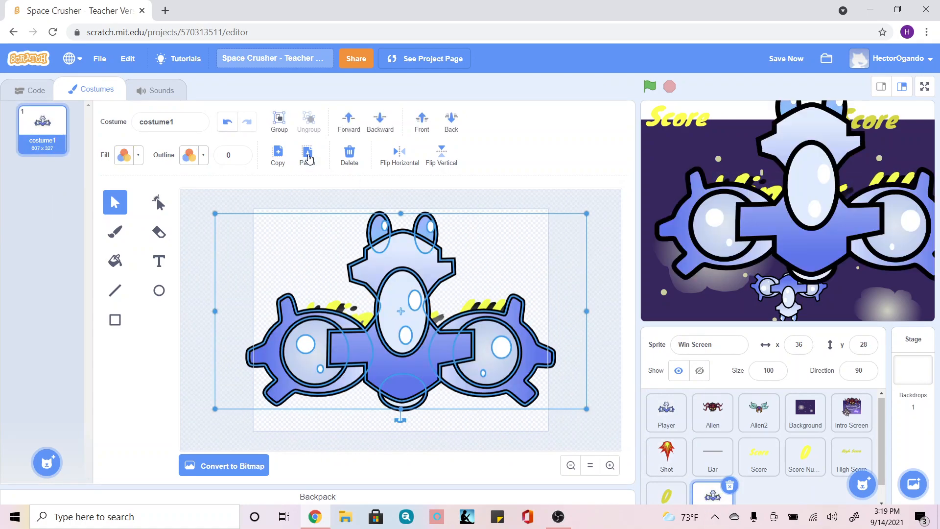
drag(389, 333, 384, 309)
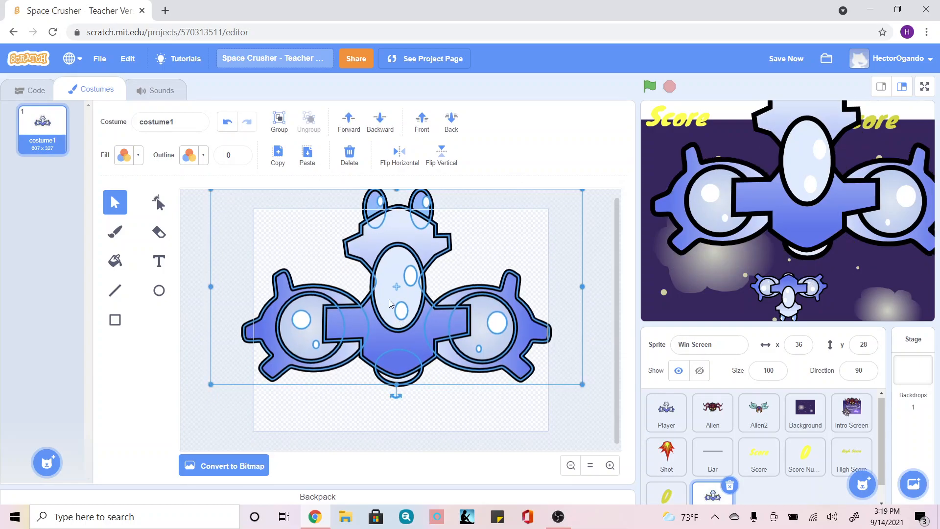
click(450, 120)
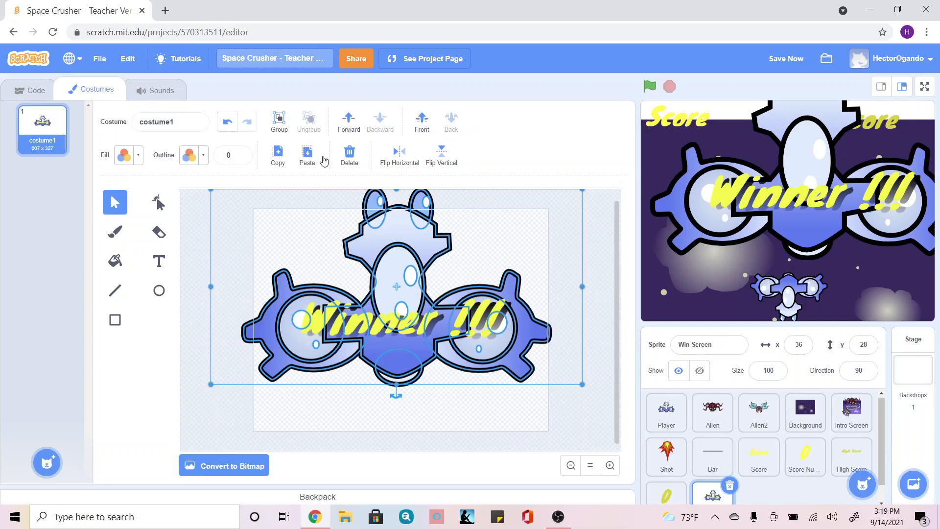
click(349, 154)
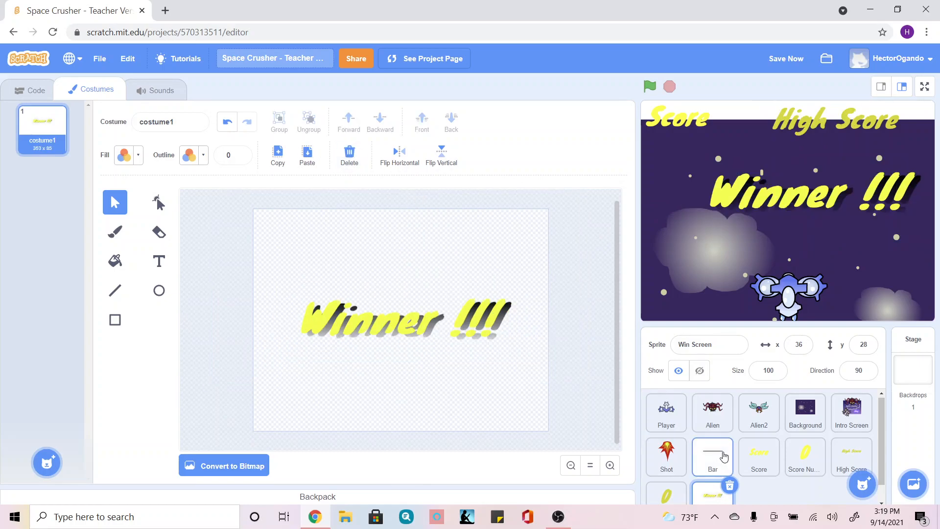
Step: Copy the Shot sprite's flame artwork into the Win Screen costume
click(670, 457)
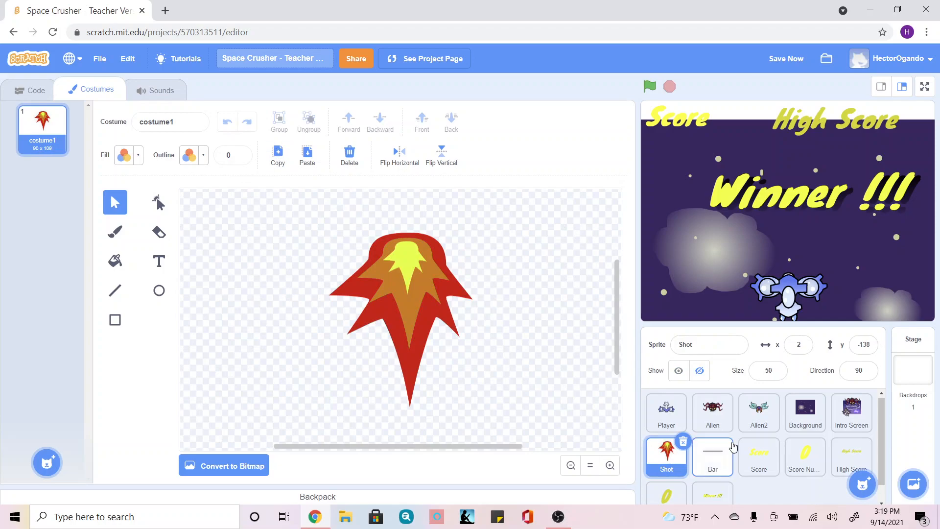
click(711, 498)
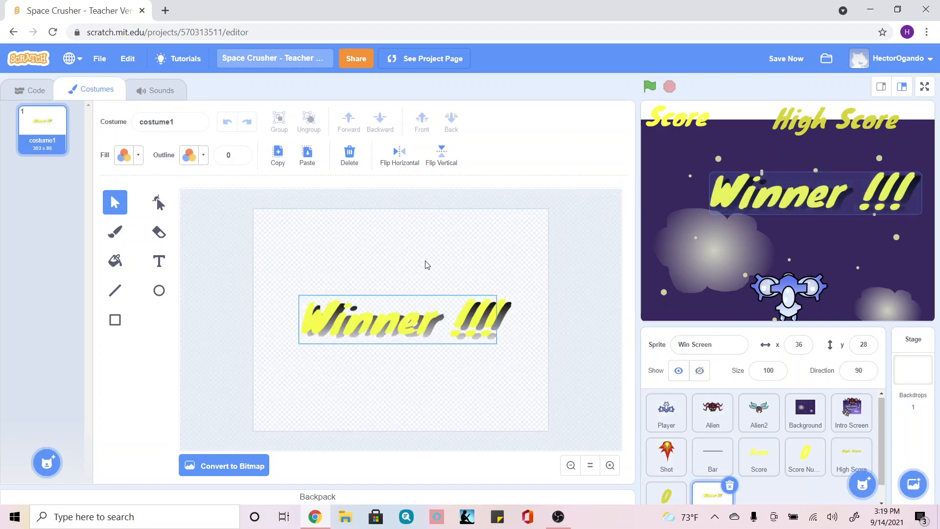
click(307, 156)
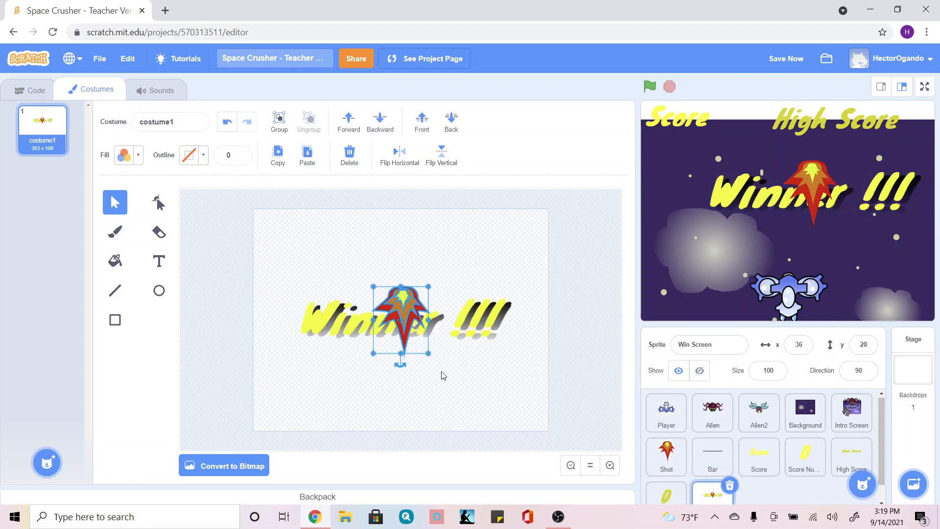
Step: Rotate the flame to point upward, place it at the start of the "Winner !!!" text, and place a duplicate at the text's end
drag(398, 364, 406, 234)
drag(398, 330, 284, 313)
click(278, 156)
click(306, 156)
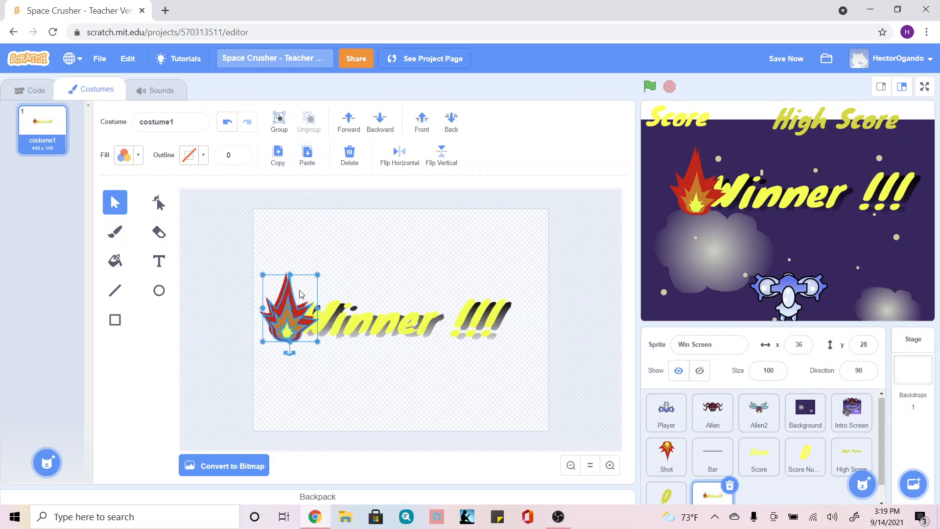
drag(289, 314, 533, 318)
click(466, 402)
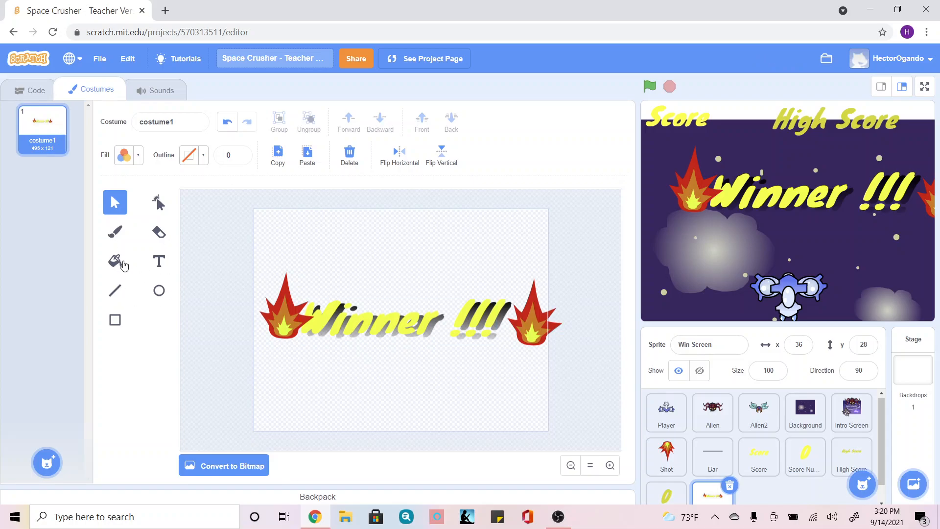
click(120, 232)
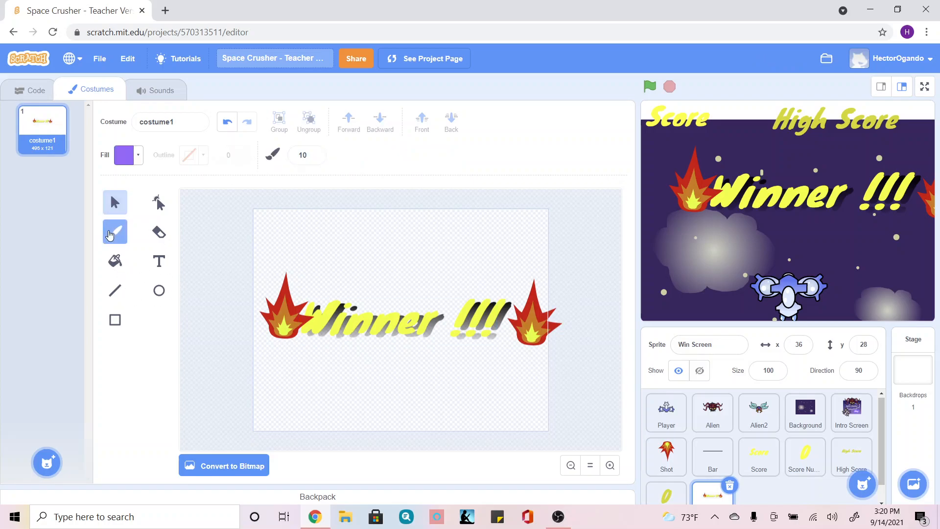
click(137, 156)
click(161, 297)
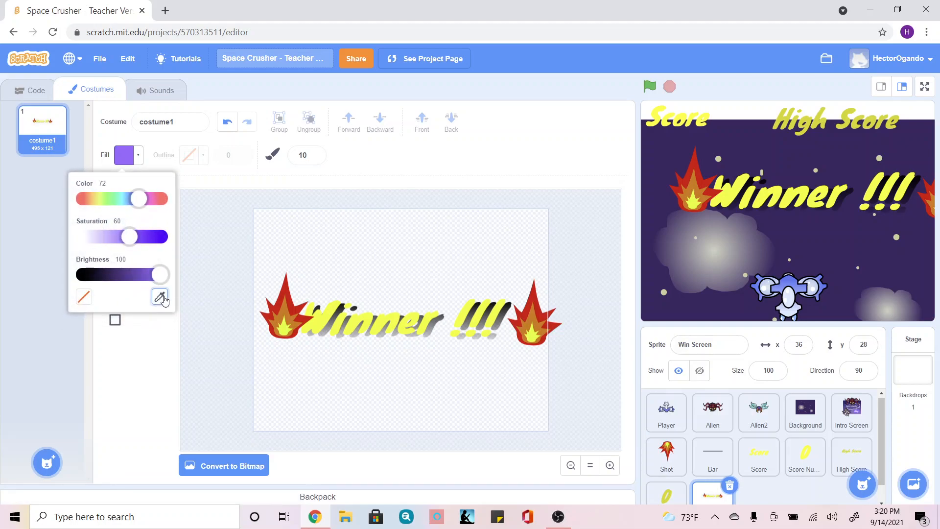
click(350, 323)
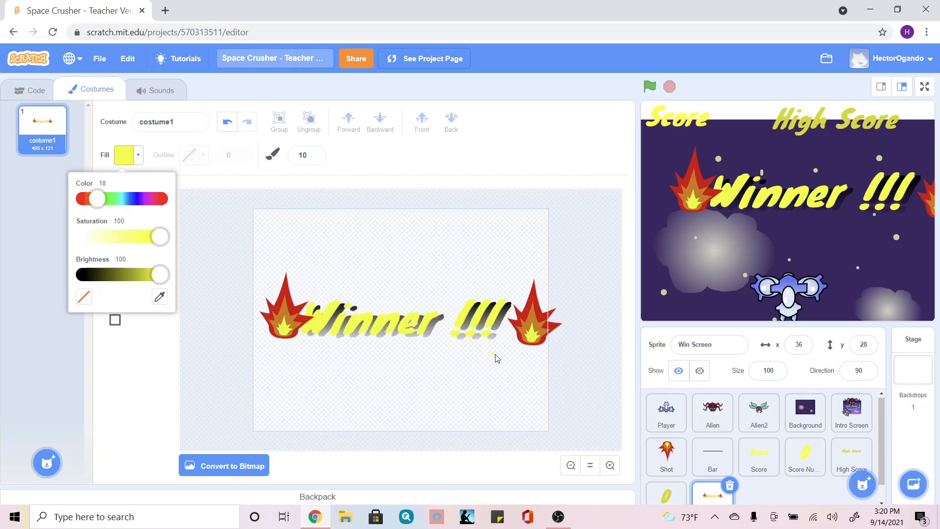
click(157, 343)
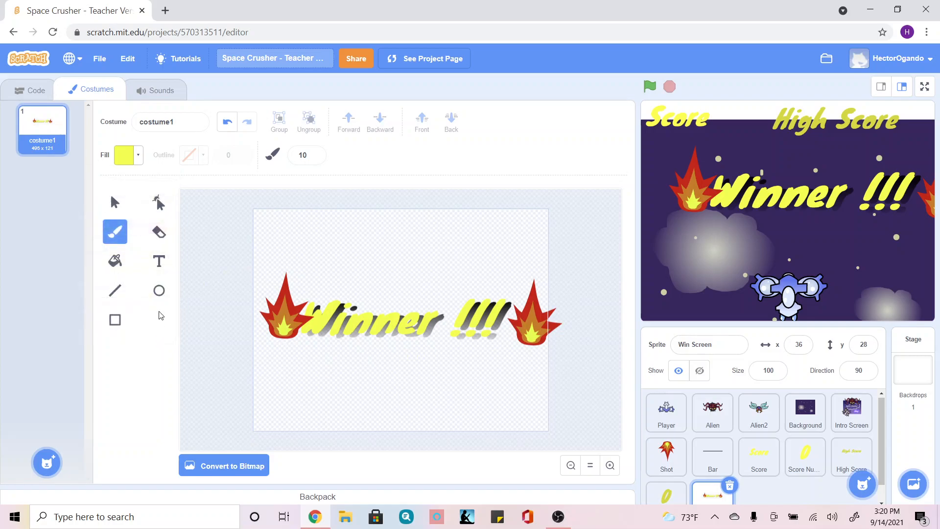
Step: Set the Circle tool to no fill and an outline of width 6 in the yellow sampled from the "Winner !!!" text
click(158, 291)
click(202, 156)
click(220, 320)
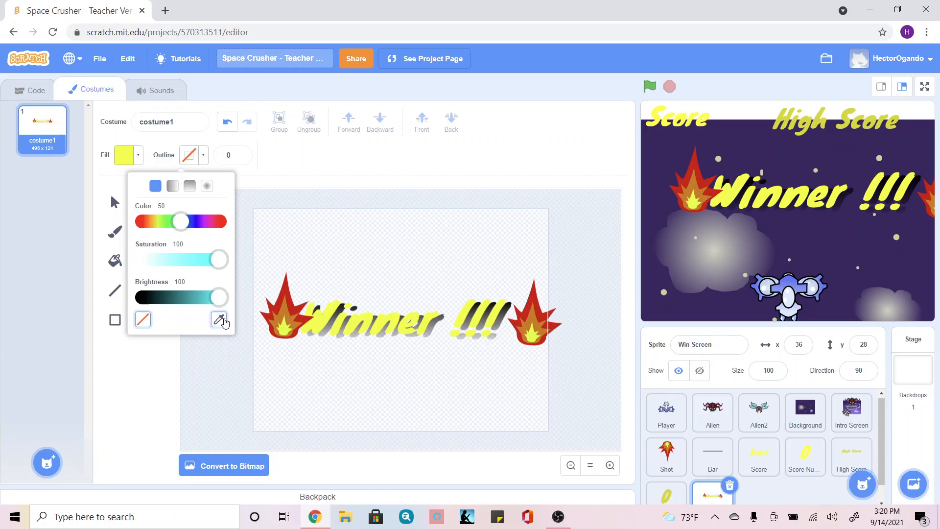
click(340, 320)
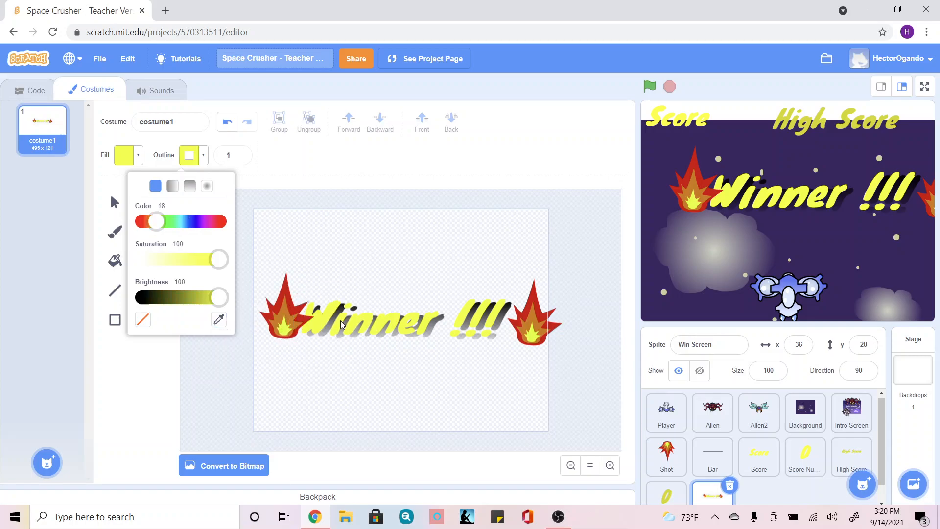
click(123, 154)
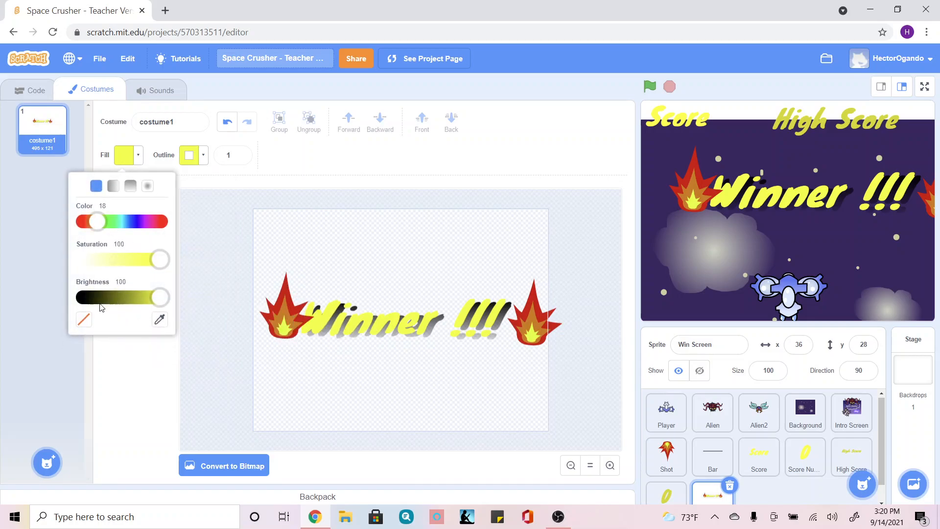
click(84, 319)
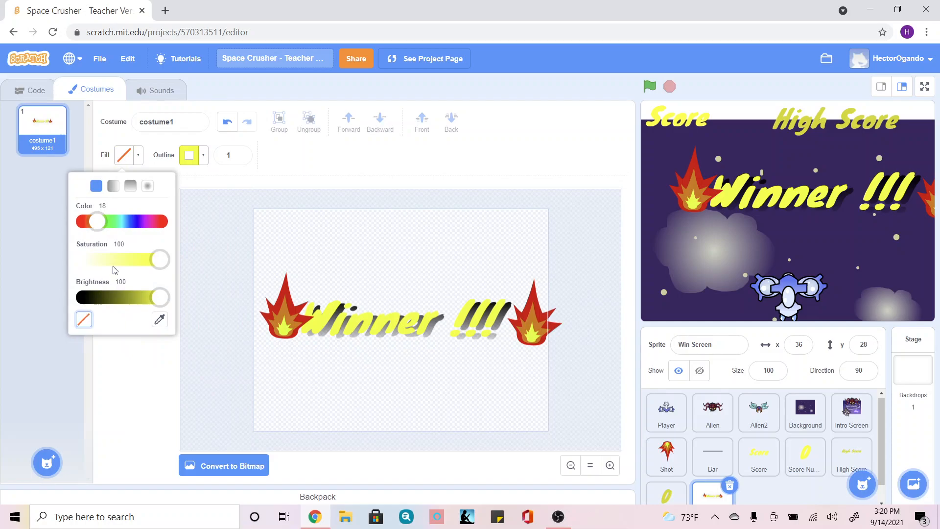
click(240, 153)
click(240, 153)
click(240, 153)
click(240, 153)
click(240, 153)
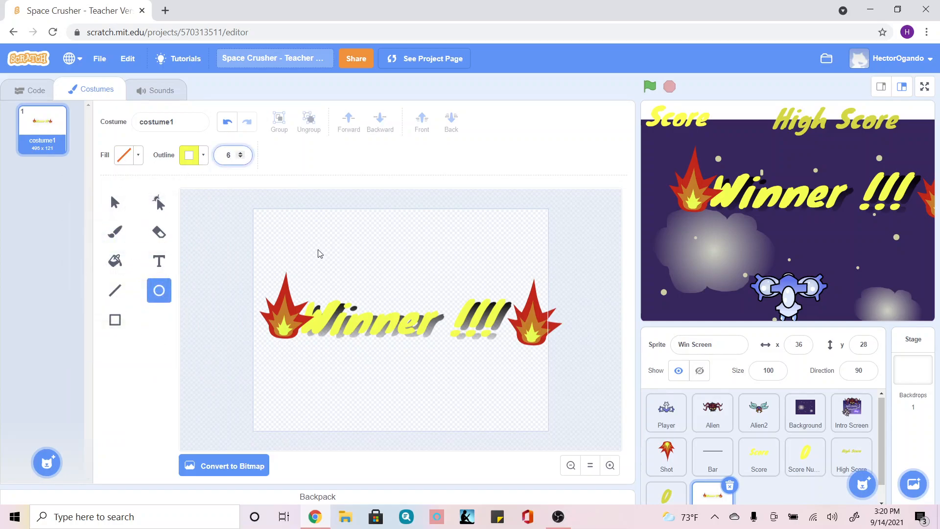
Step: Draw a wide, flat ellipse above the text, tilt it diagonally and place it across the word "Winner"
drag(325, 247, 424, 270)
drag(363, 268, 384, 292)
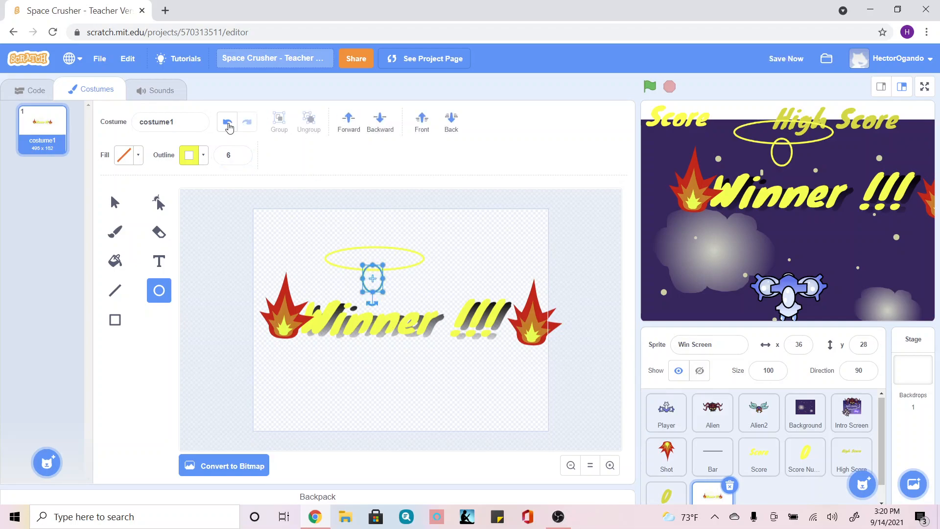
click(228, 125)
click(114, 202)
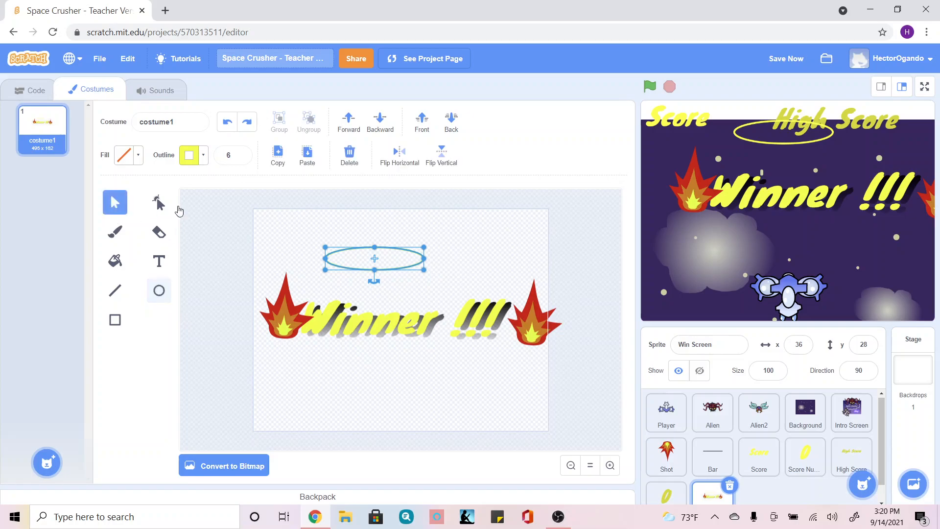
drag(371, 279, 380, 335)
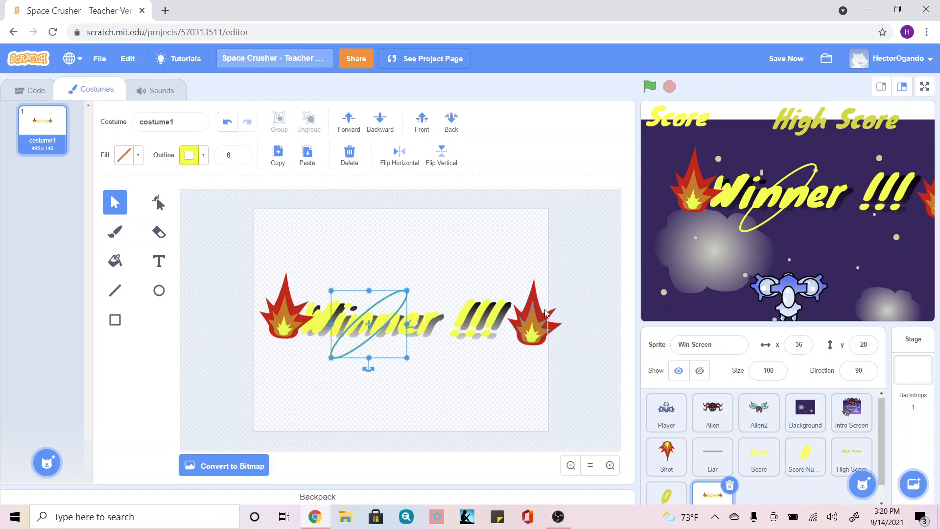
click(447, 426)
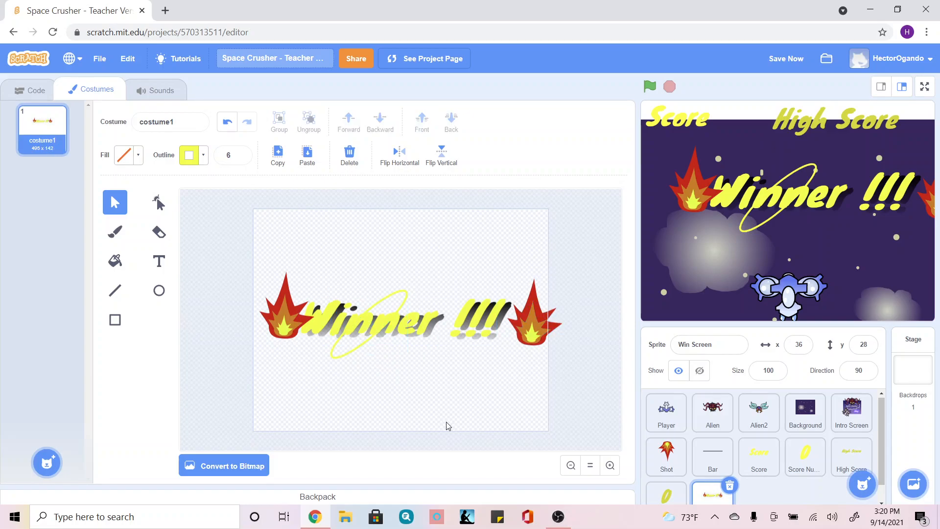